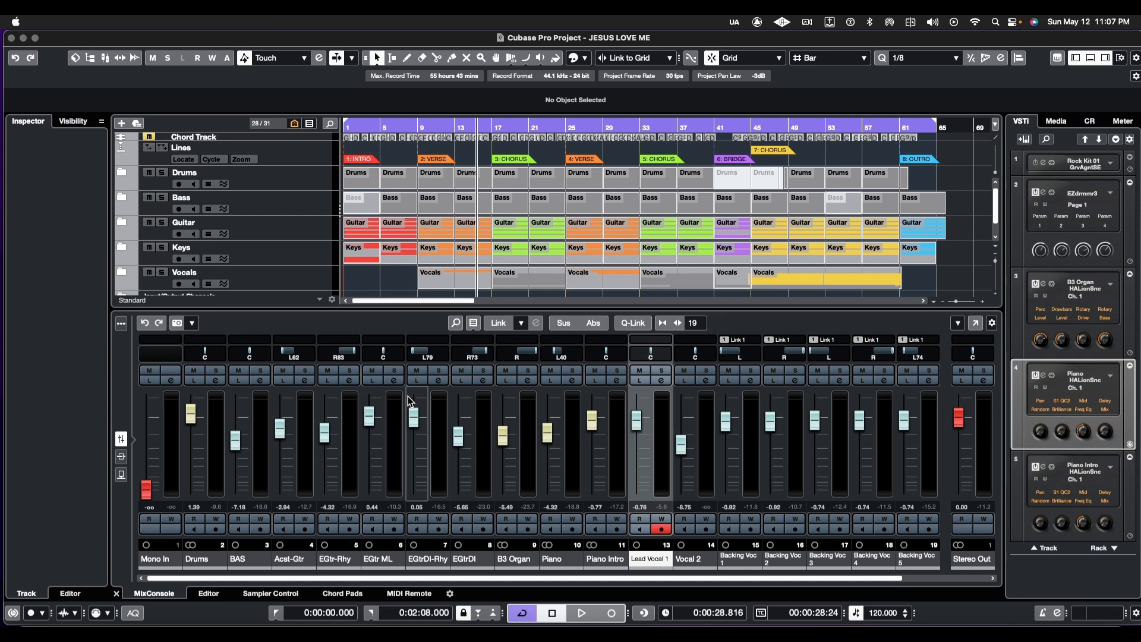
Open the channel settings of the EGtr ML track and move the window to the middle of the project view
click(393, 380)
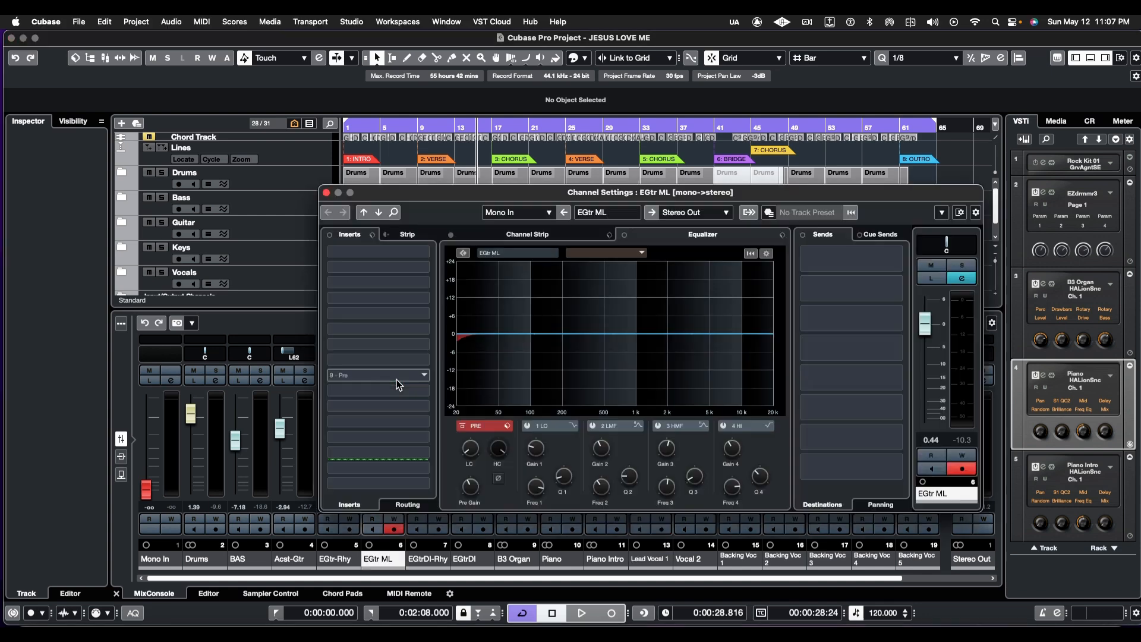
drag(495, 186, 362, 167)
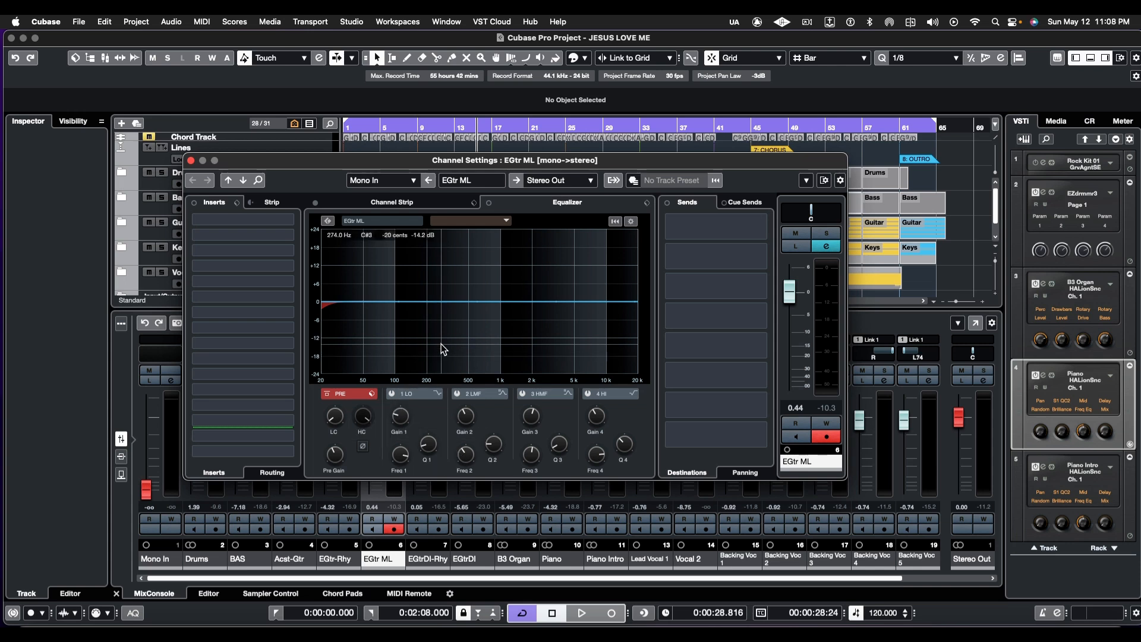
drag(580, 168, 626, 179)
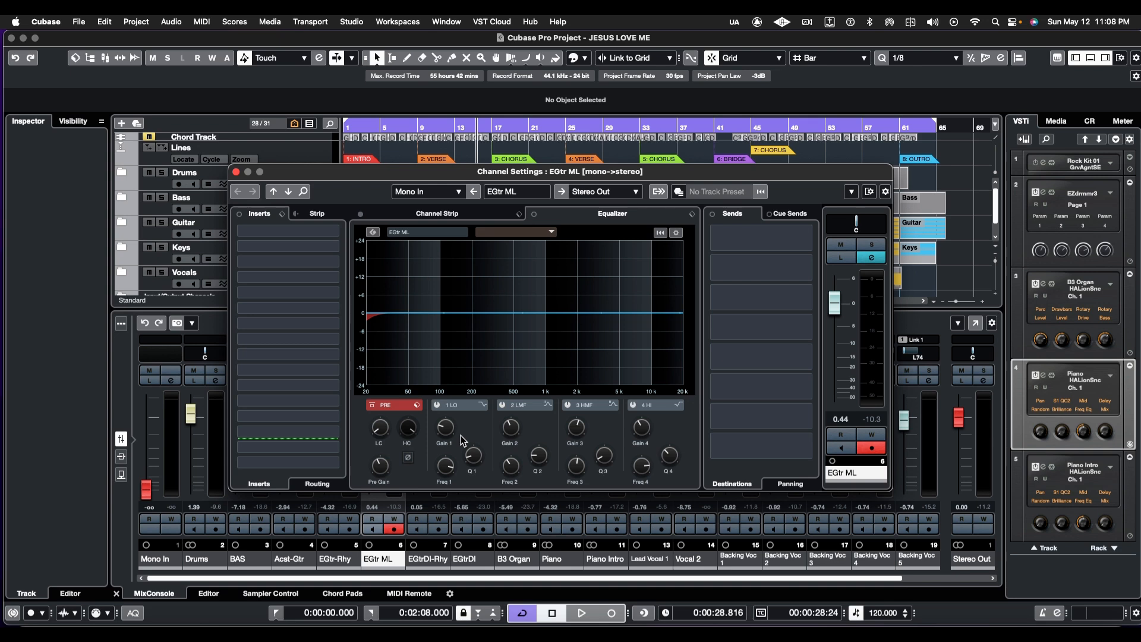
Enable EQ band 1 on the EGtr ML channel and set its frequency to 241.5 Hz with flat gain
mouse_move(452, 440)
mouse_move(449, 467)
click(438, 406)
drag(661, 350, 433, 318)
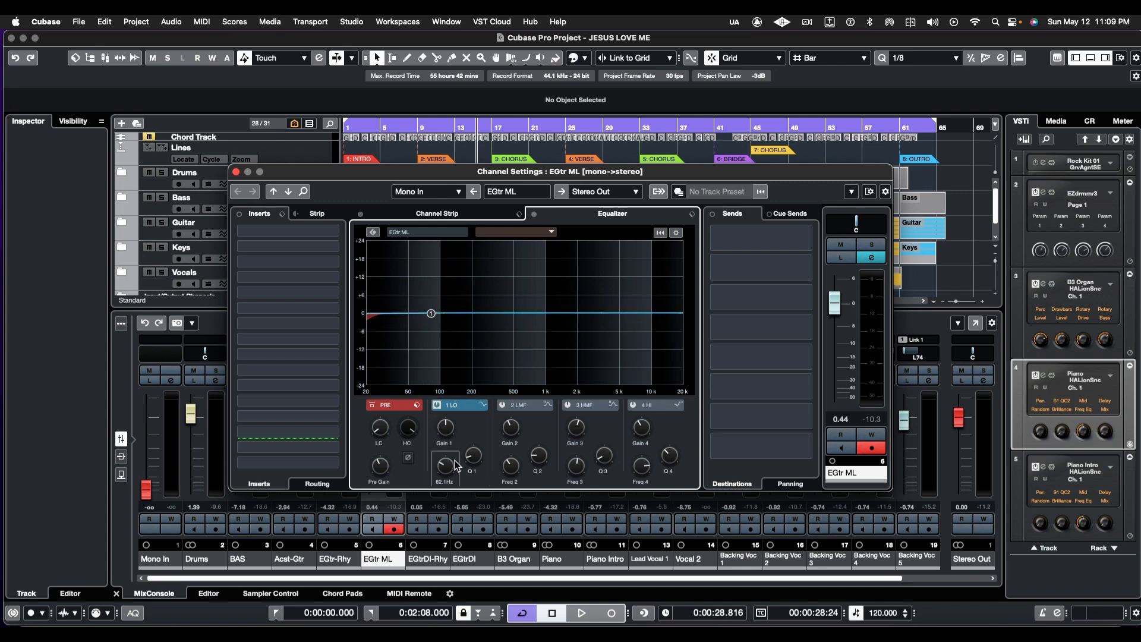
mouse_move(445, 464)
mouse_down()
mouse_move(455, 450)
mouse_move(451, 462)
mouse_up()
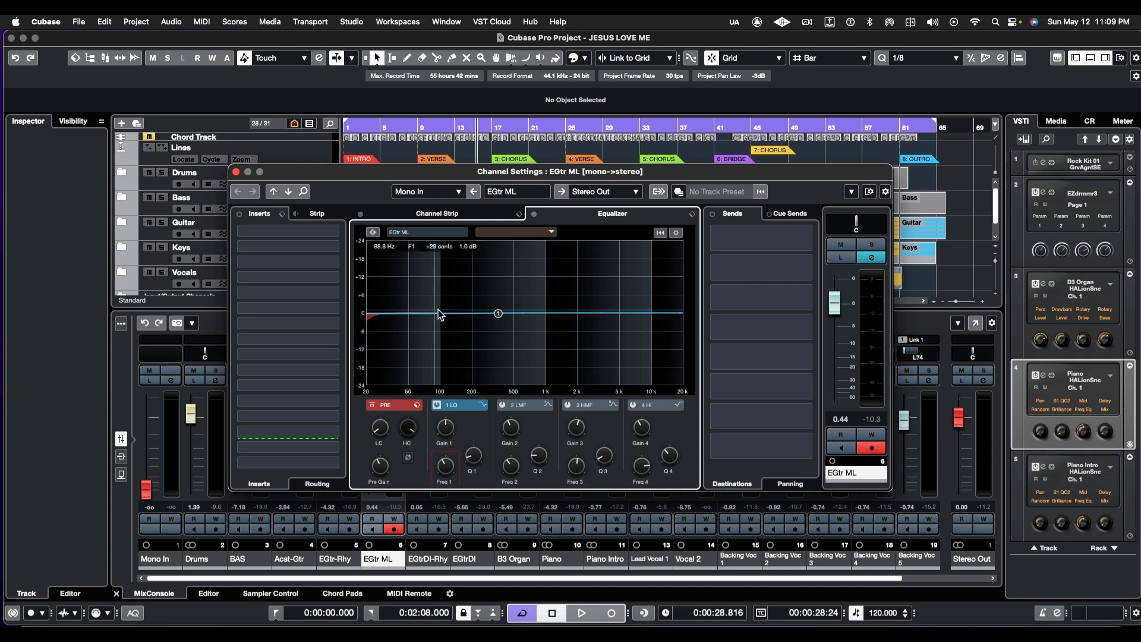
mouse_move(447, 465)
mouse_down()
mouse_move(447, 478)
mouse_move(459, 438)
mouse_move(487, 432)
mouse_move(456, 465)
mouse_up()
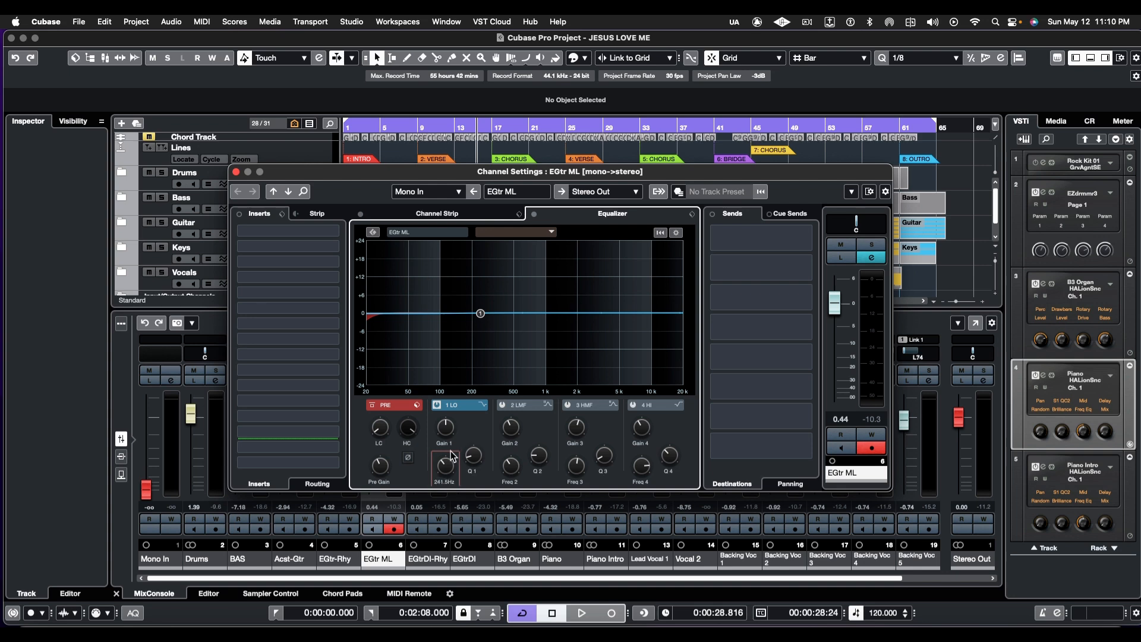
Solo the EGtr ML channel and play a short passage to view its frequency spectrum in the equalizer
click(863, 246)
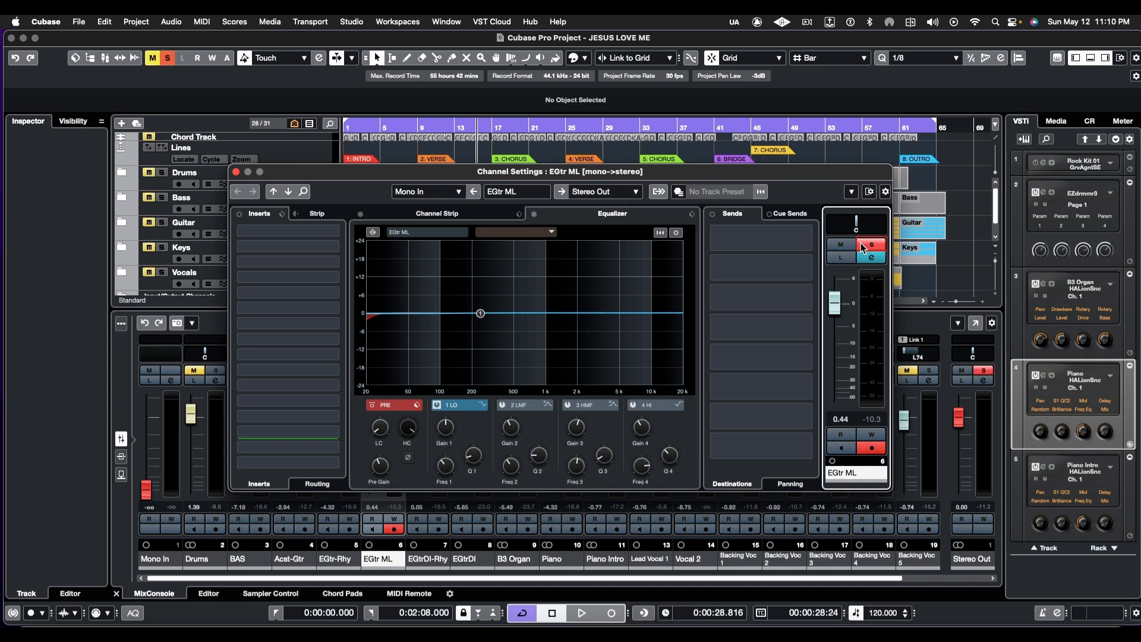
key(space)
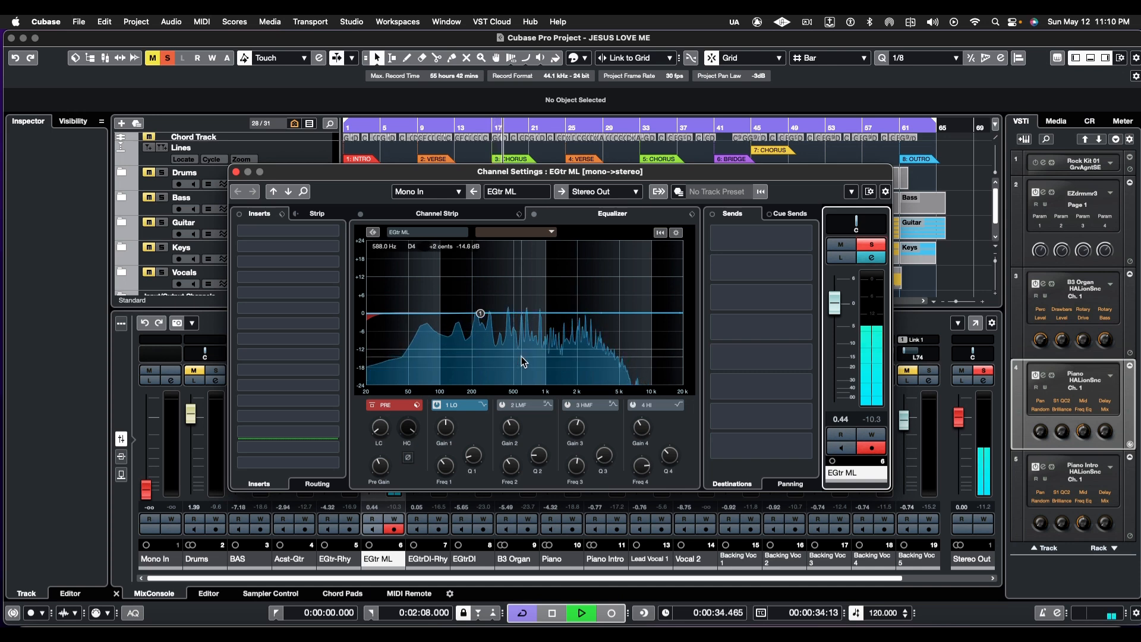
key(space)
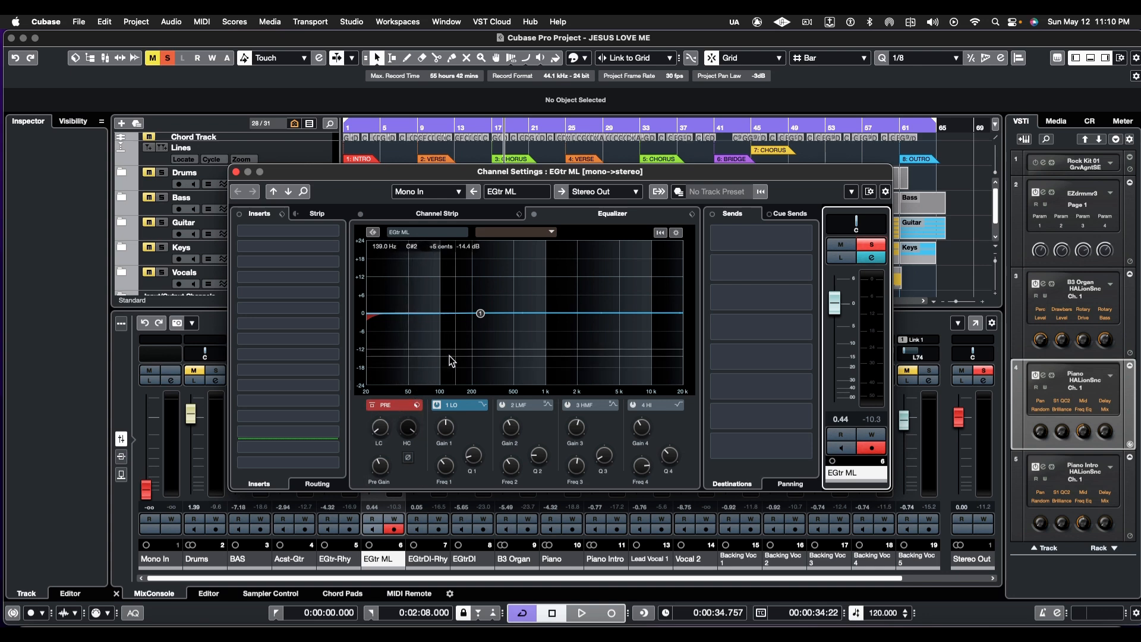
Enable the low-cut filter and raise its cutoff to somewhat over 200 Hz while the soloed guitar plays
click(382, 417)
mouse_move(384, 417)
mouse_down()
mouse_move(385, 405)
mouse_move(384, 416)
mouse_up()
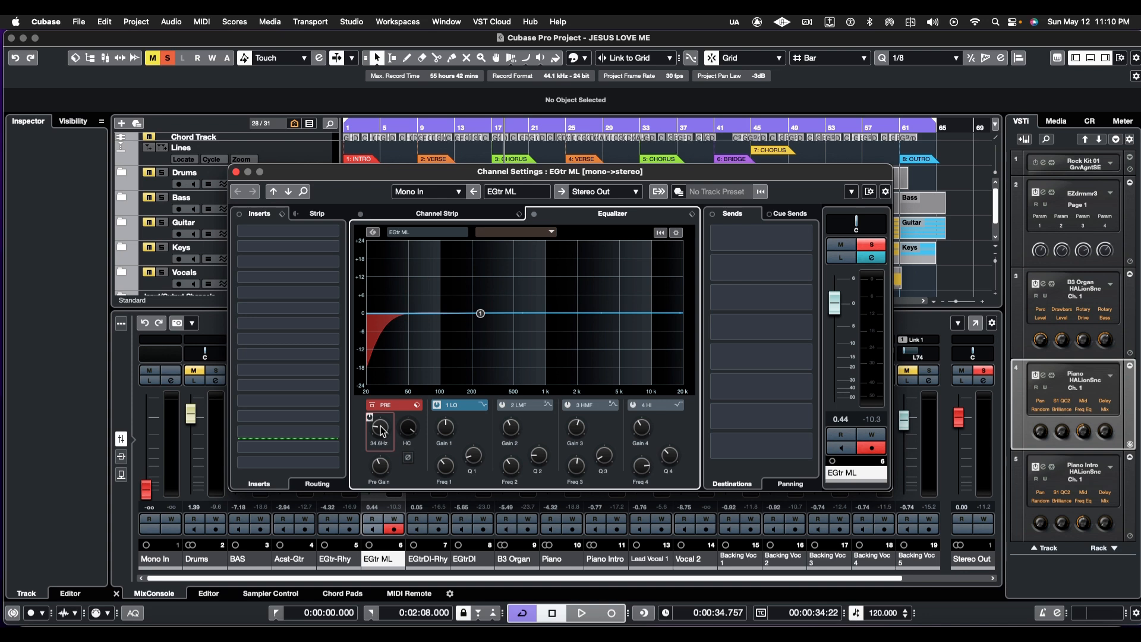
key(space)
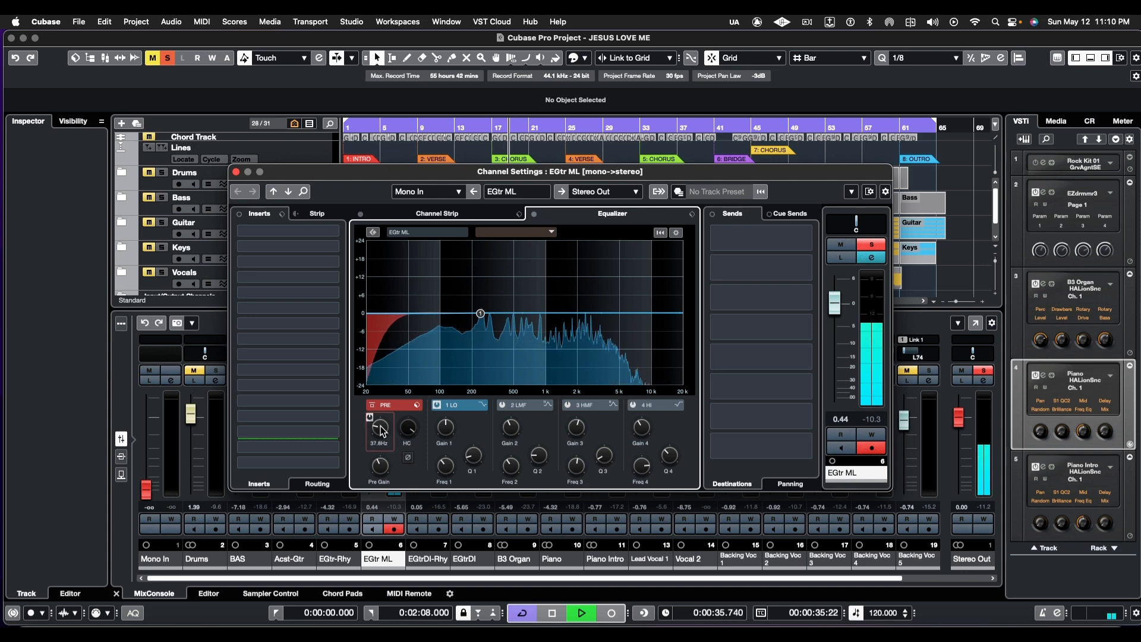
drag(380, 433, 388, 419)
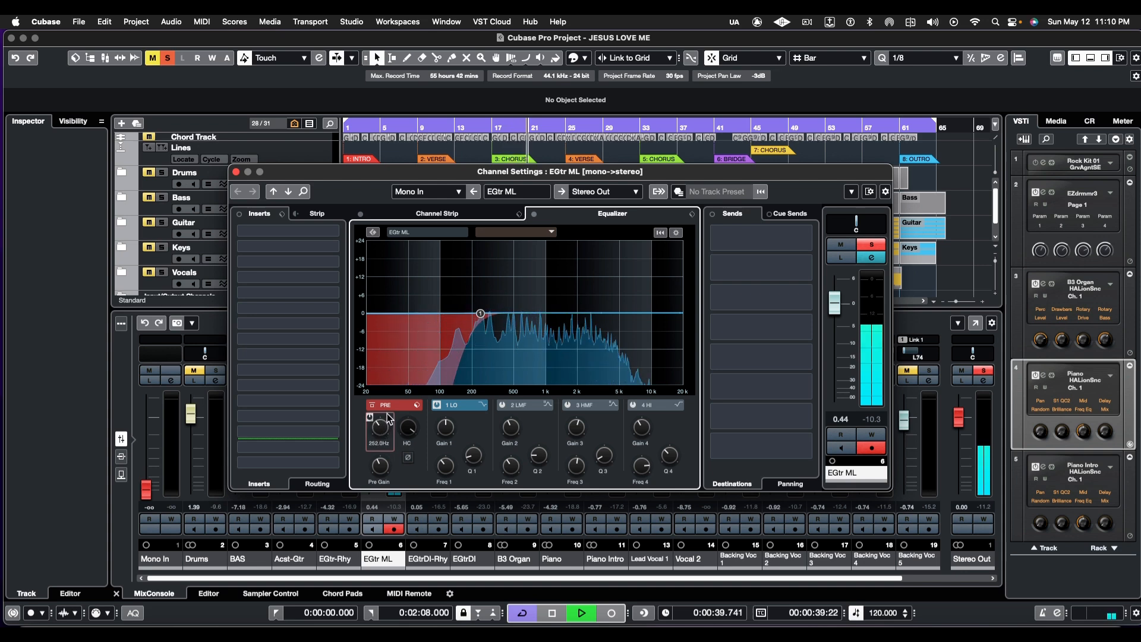
drag(387, 419, 388, 420)
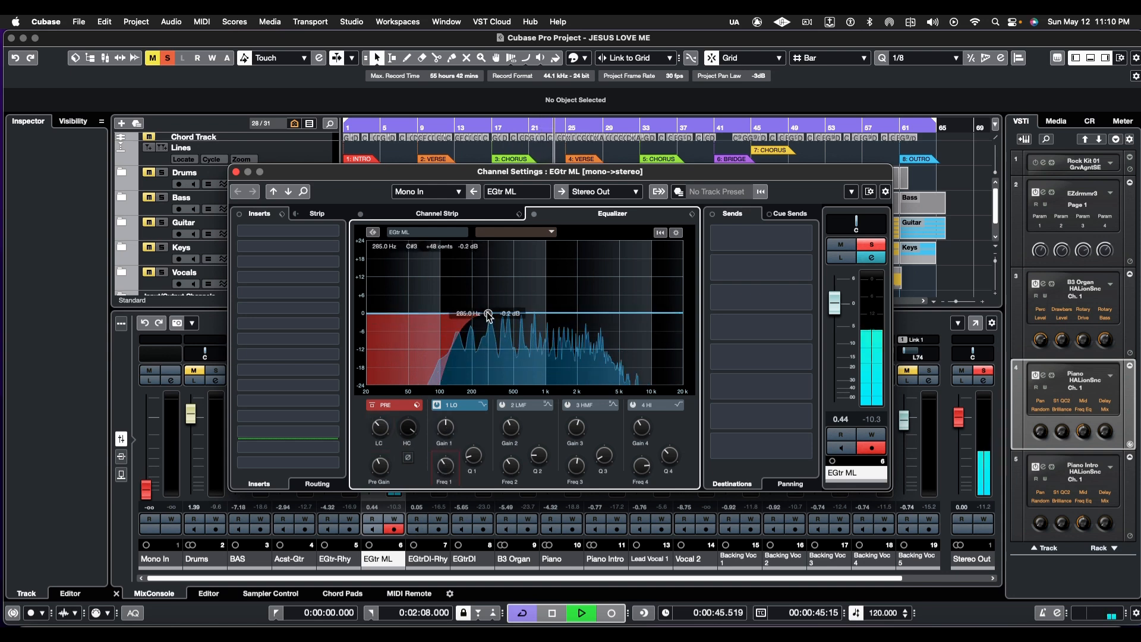
Change EQ band 1 from a shelf to a bell and sweep a strong boost up to about 400 Hz
drag(480, 313, 488, 304)
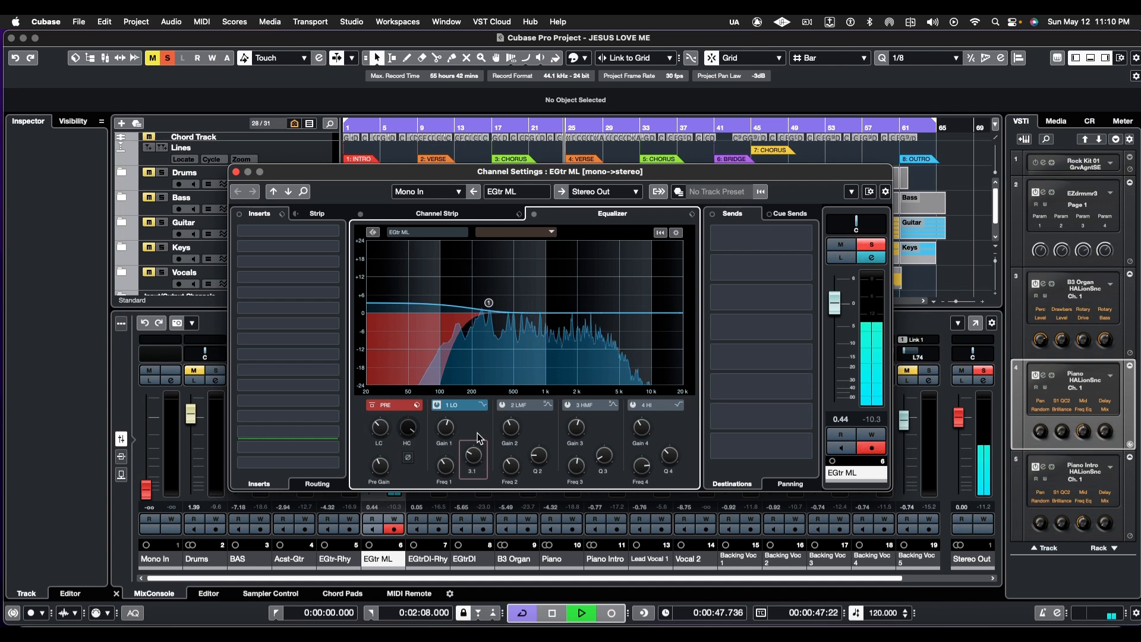
click(481, 406)
click(492, 411)
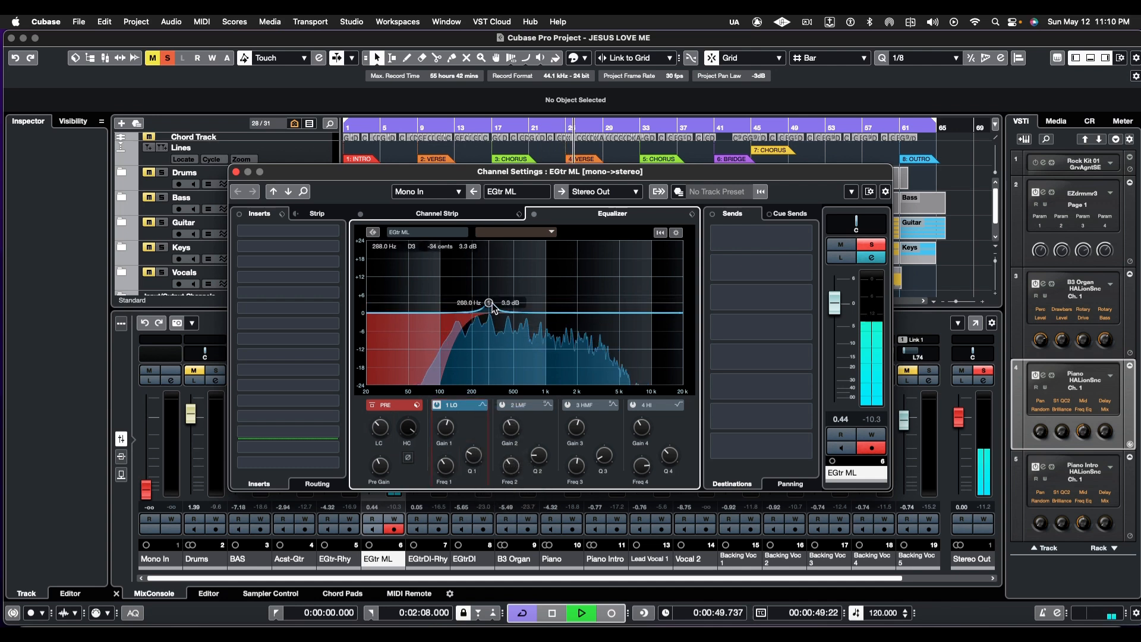
drag(489, 303, 504, 260)
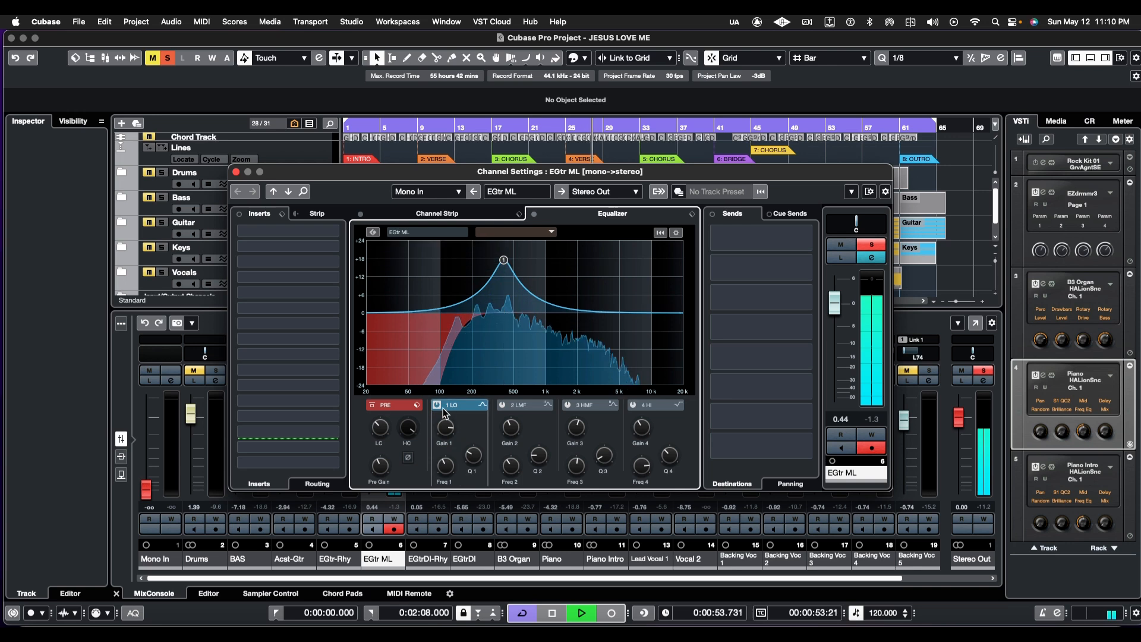
Turn the band 1 boost near 400 Hz into a cut of about 6.5 dB and stop playback
drag(444, 425, 444, 489)
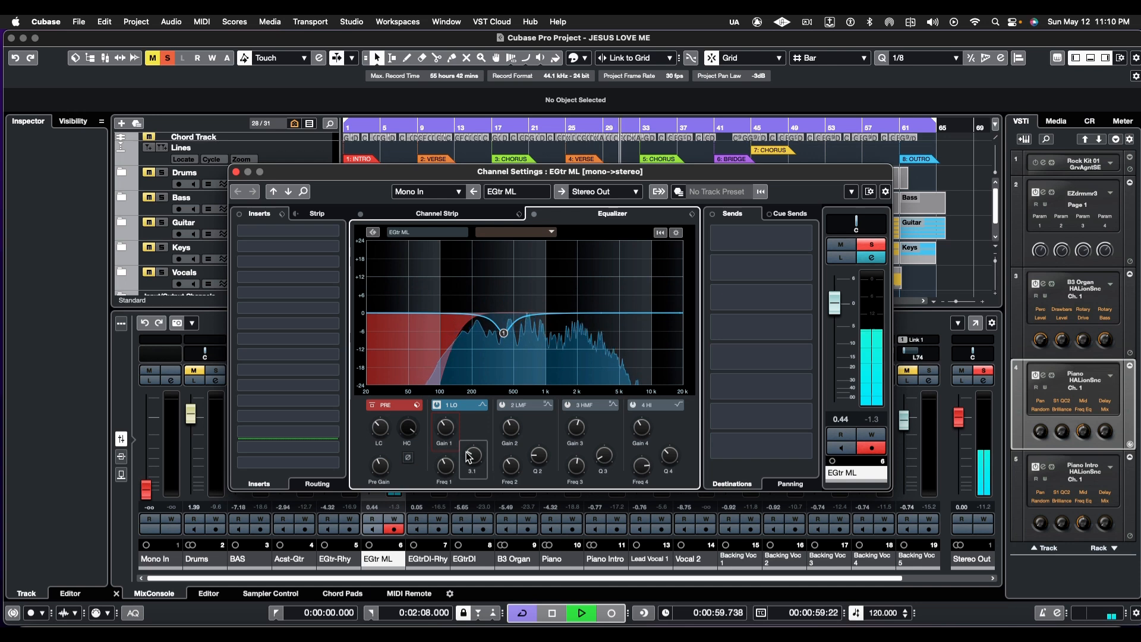
key(space)
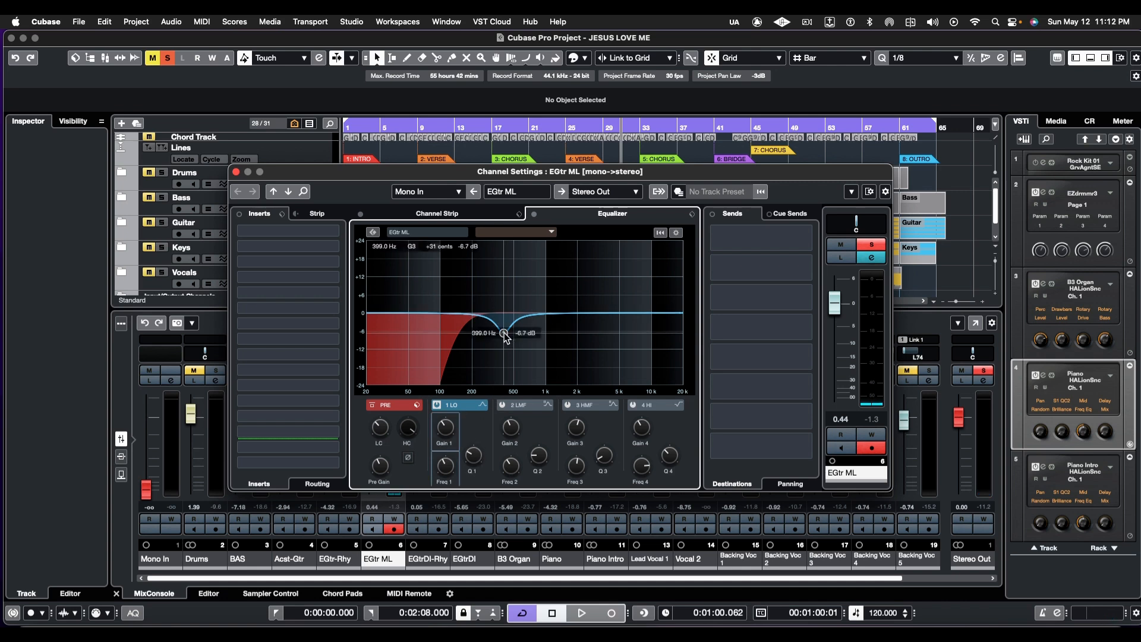
drag(448, 428, 449, 429)
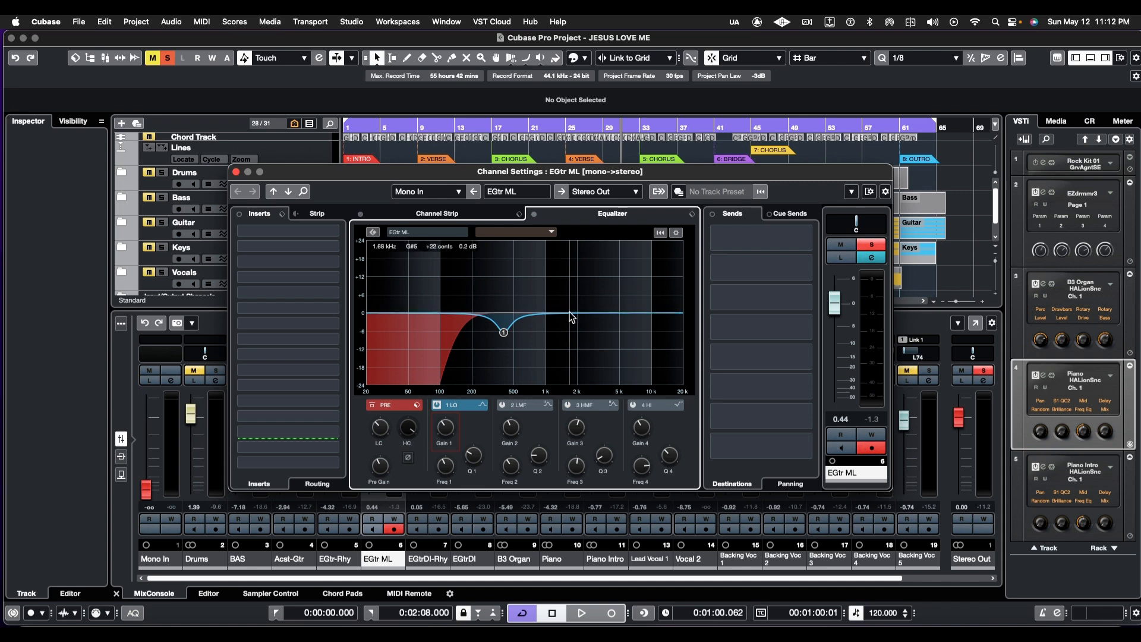
Enable high-mid band 3, compare it off and on during playback, and set a boost of about 3.5 dB near 2.5 kHz
click(567, 405)
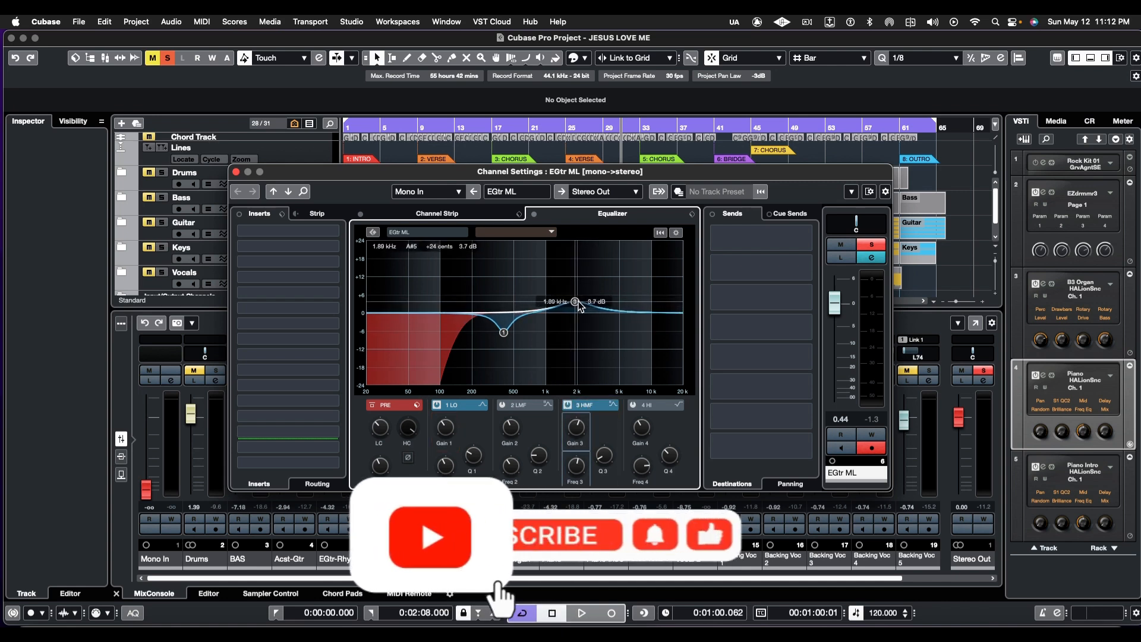
drag(557, 306, 580, 309)
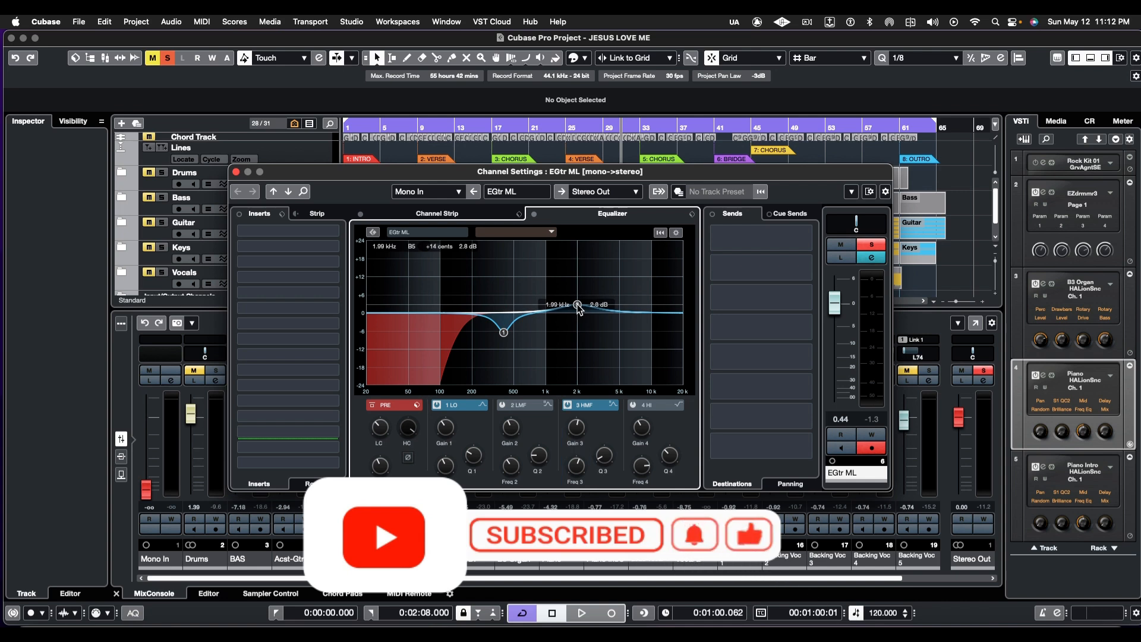
click(568, 405)
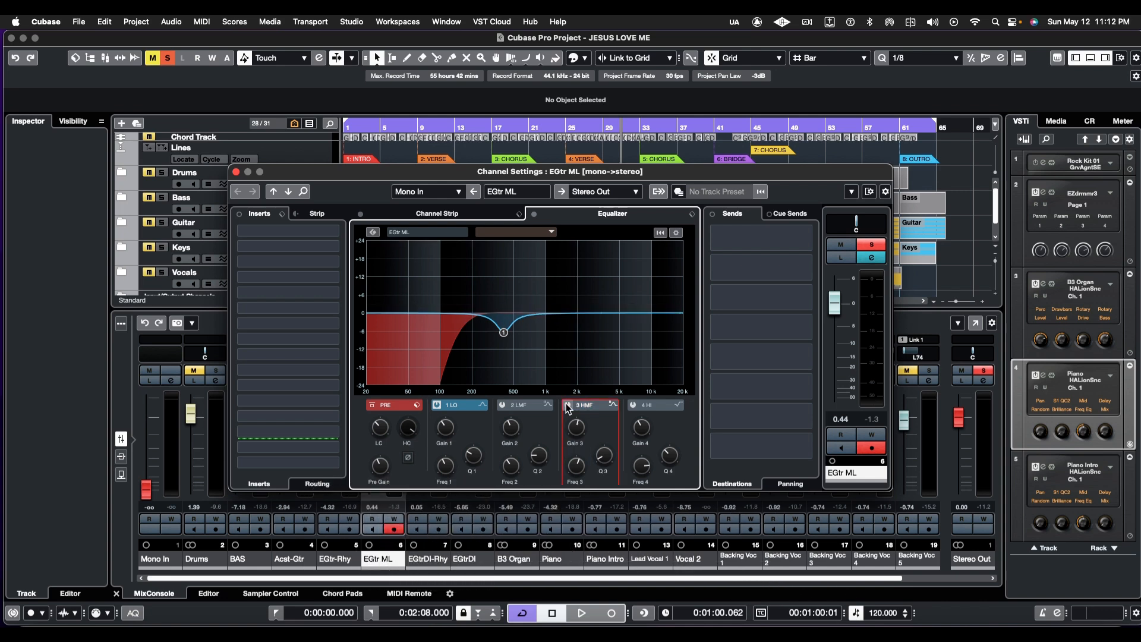
key(space)
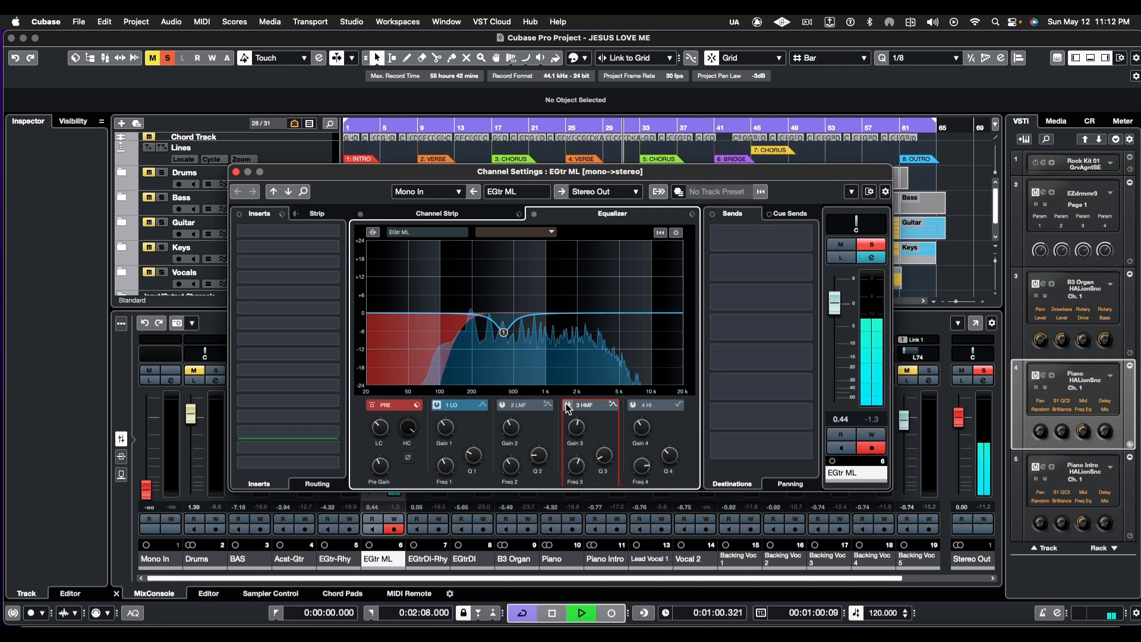
click(567, 405)
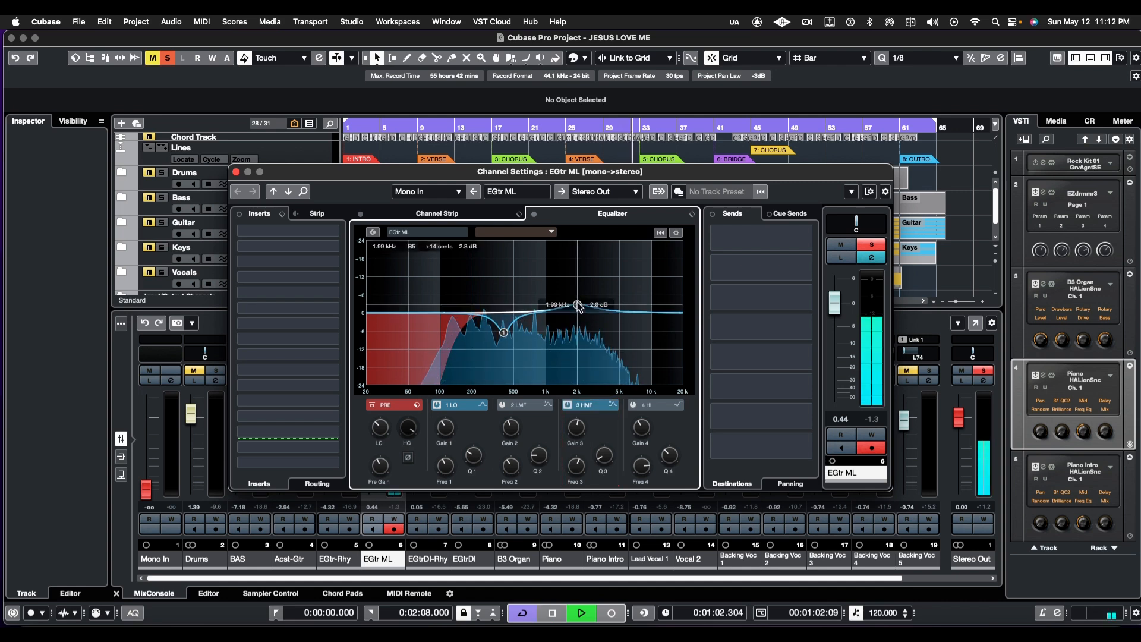
mouse_move(580, 309)
mouse_down()
mouse_move(586, 287)
mouse_move(576, 290)
mouse_move(587, 299)
mouse_up()
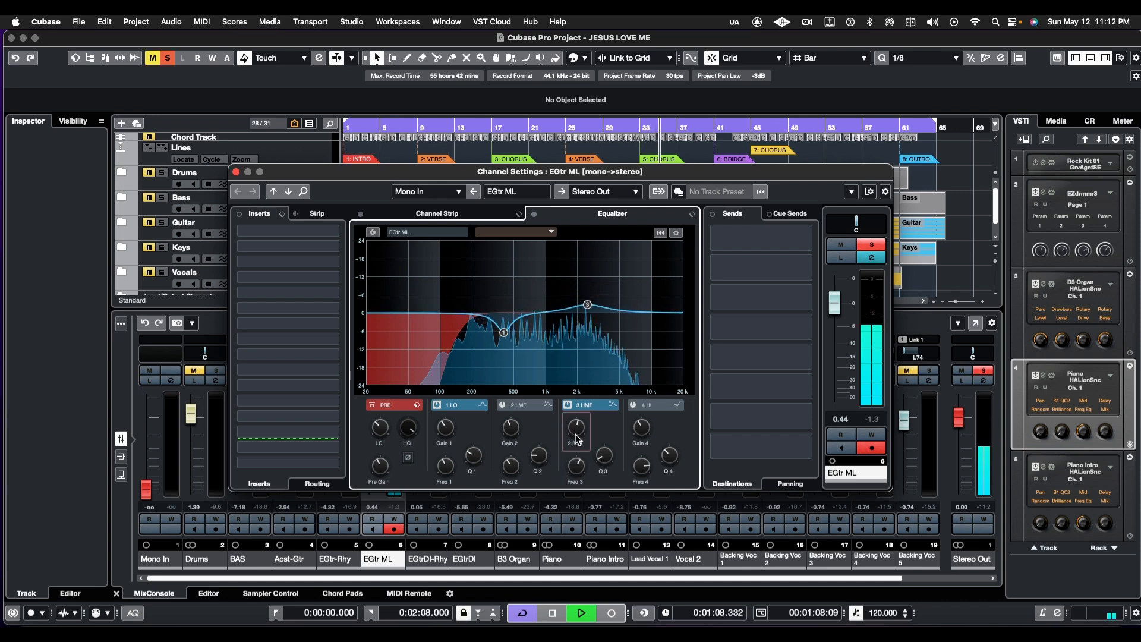
drag(576, 435, 575, 432)
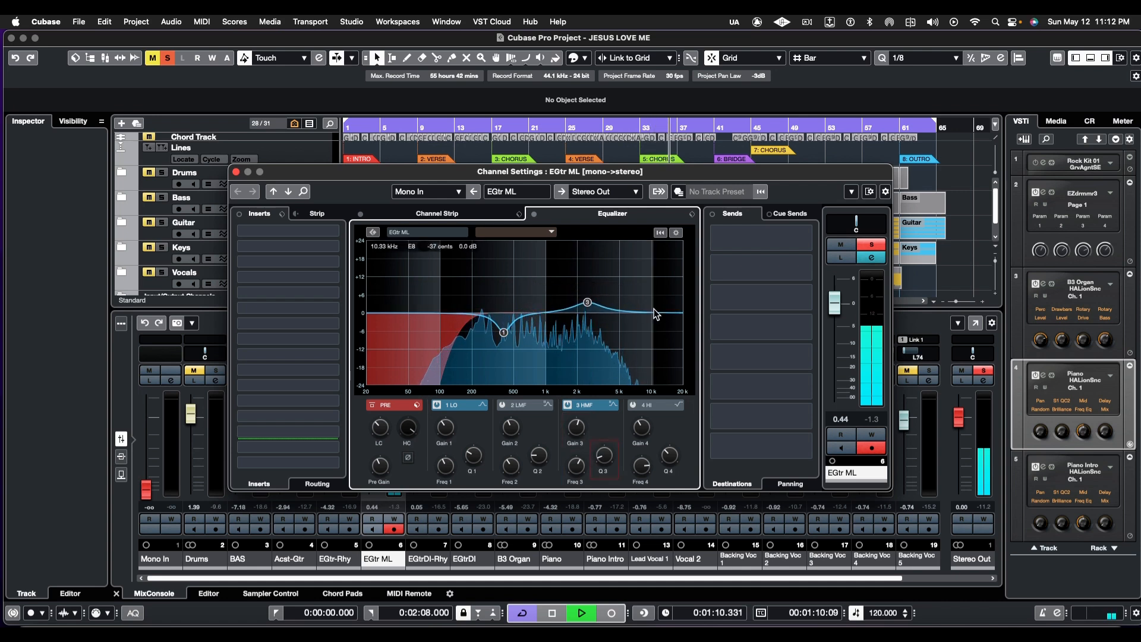
Enable high band 4 with a shelf cut of about 8 dB near 8 kHz, and compare the guitar with the equalizer bypassed
click(633, 405)
drag(648, 330, 643, 336)
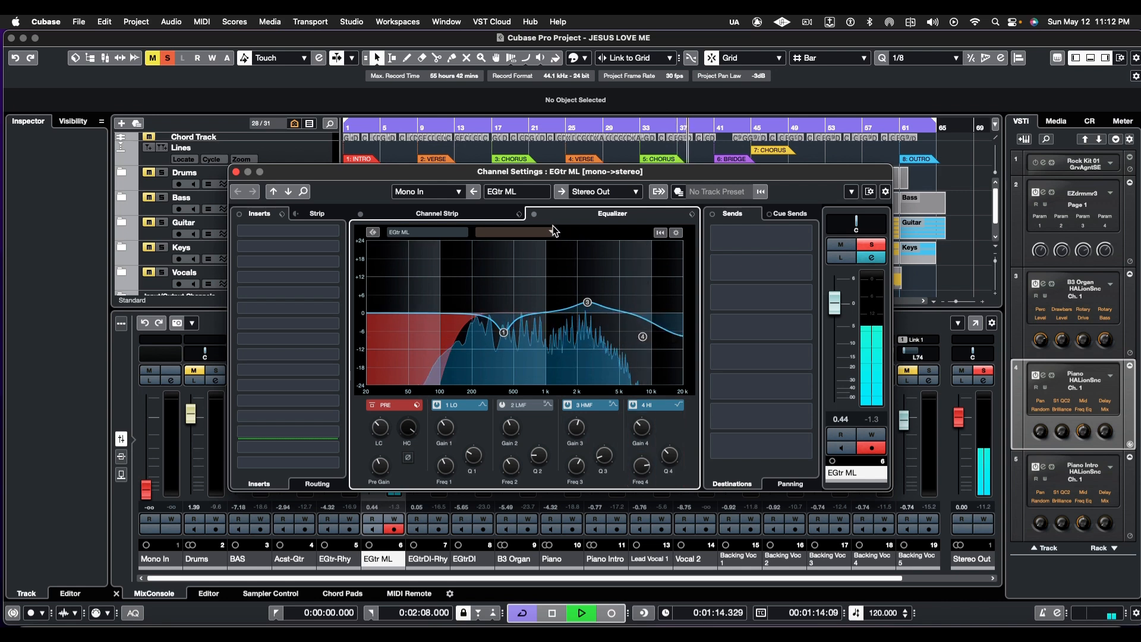
click(534, 216)
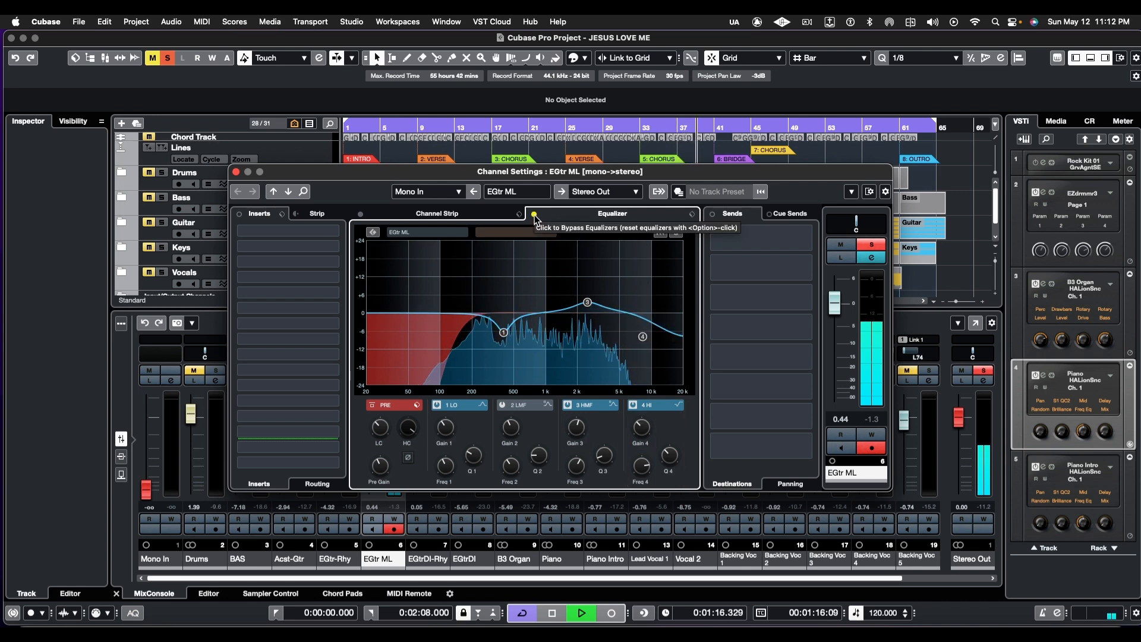
click(534, 215)
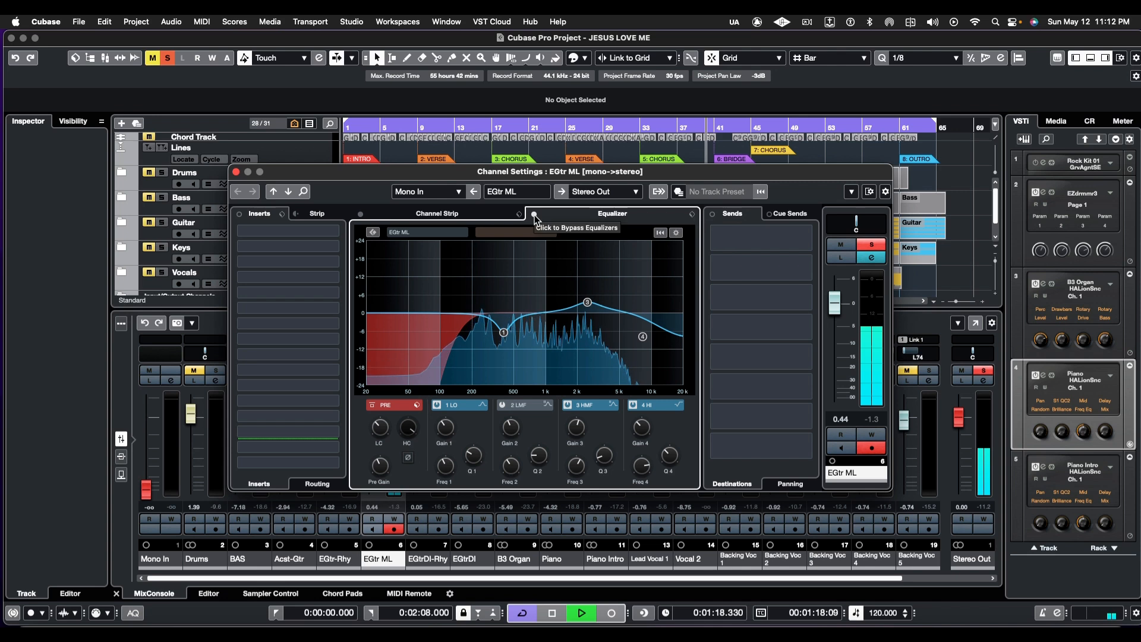
key(space)
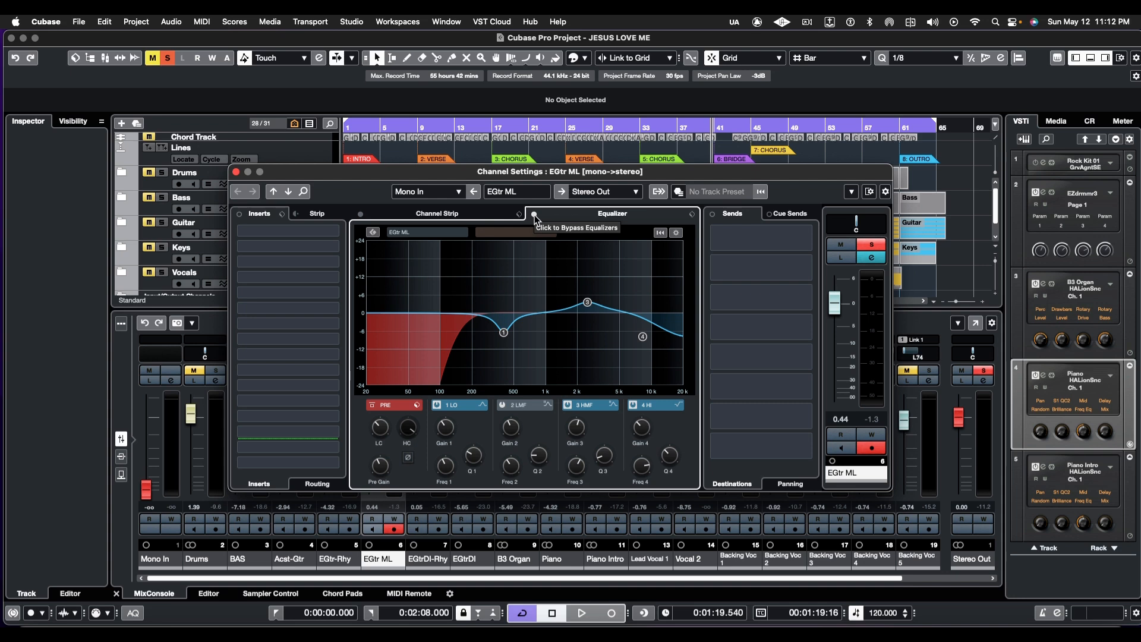
Play the guitar with the pre filter and equalizer bypassed, re-enable both to compare the sound, and stop playback
key(space)
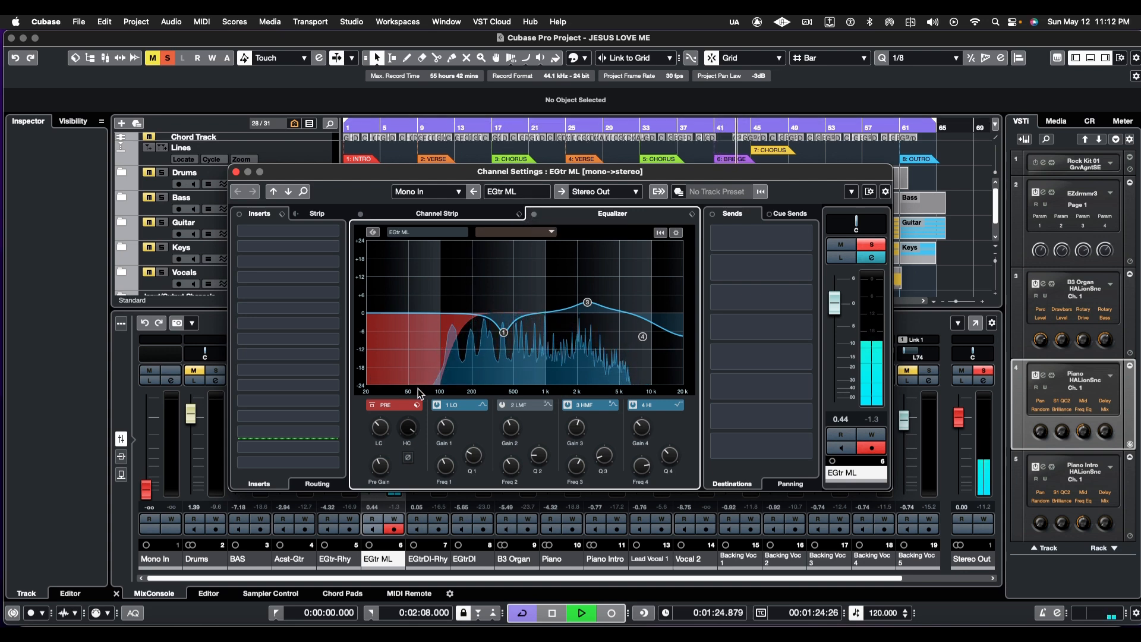
click(373, 405)
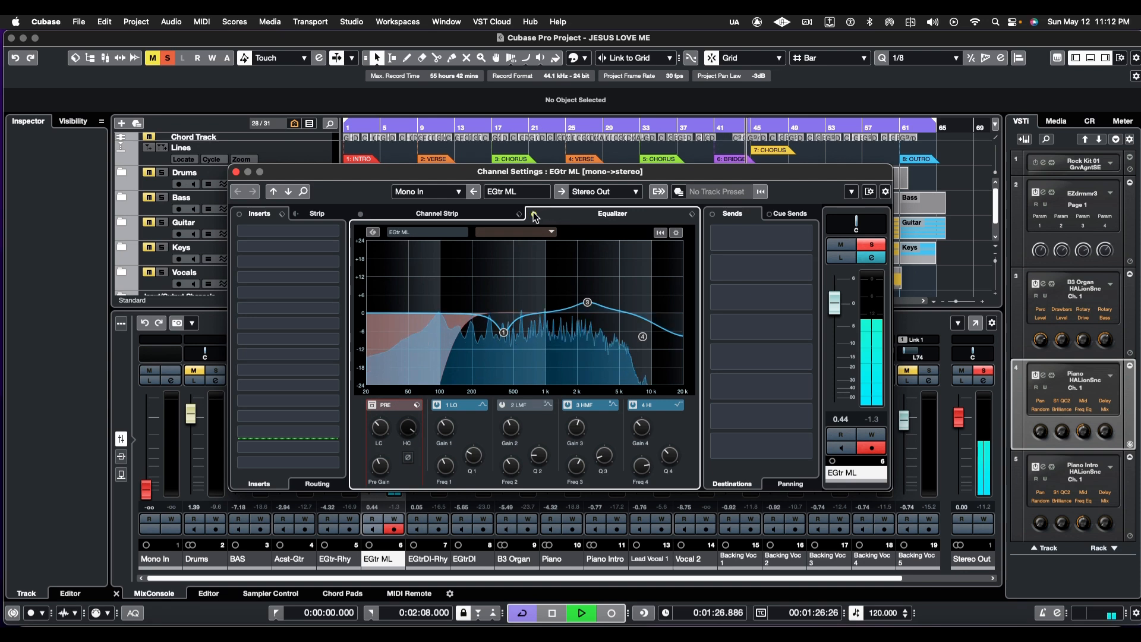
click(535, 215)
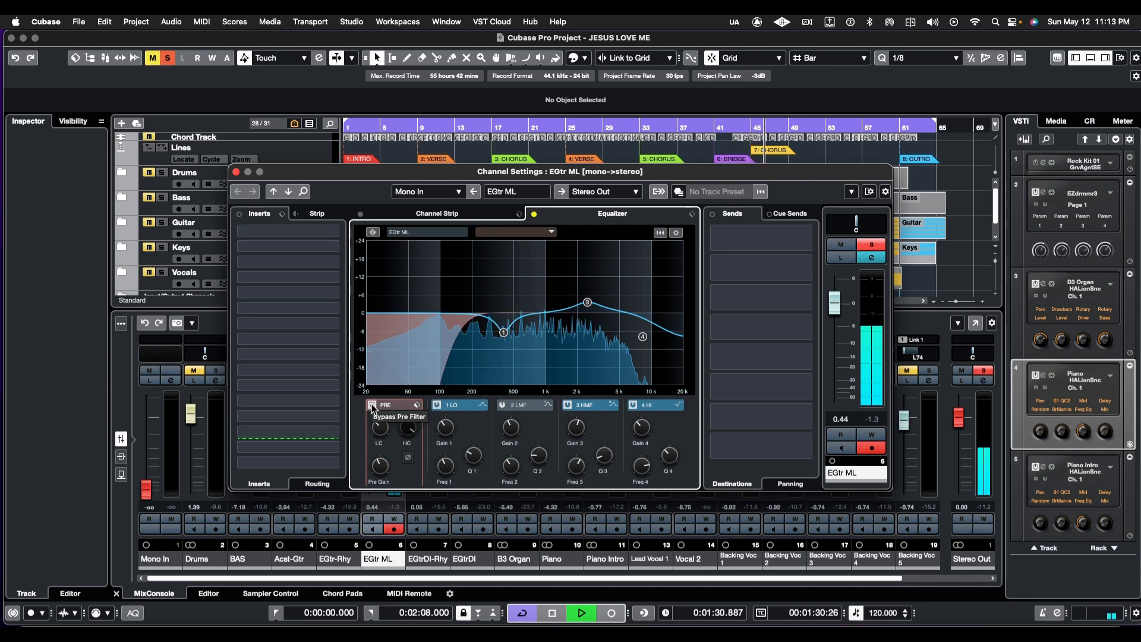
click(372, 405)
click(534, 214)
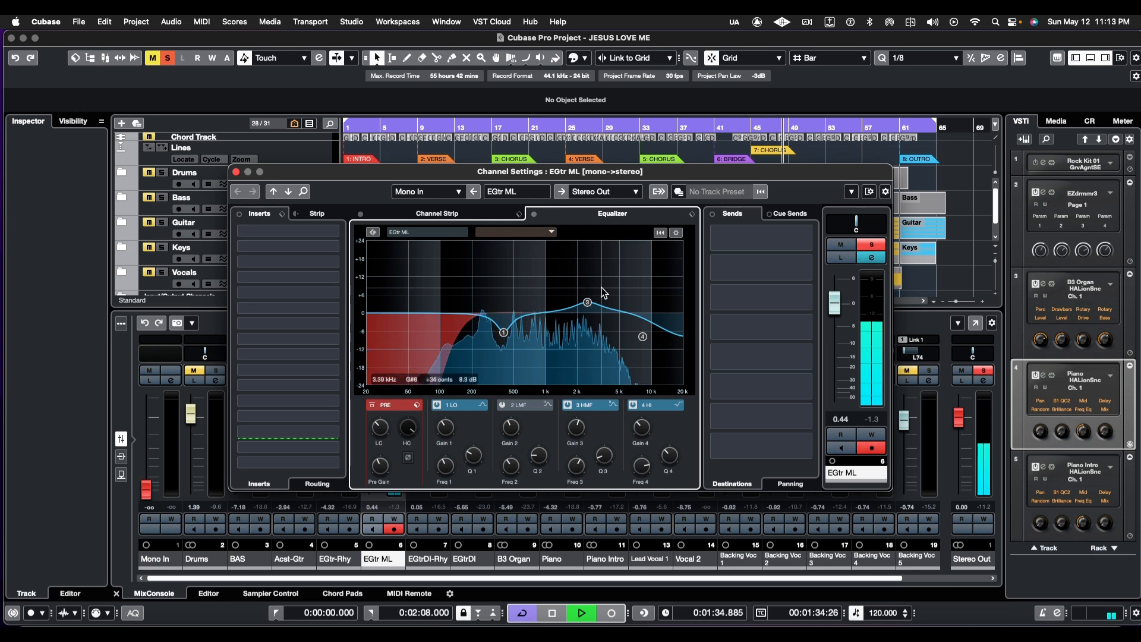
key(space)
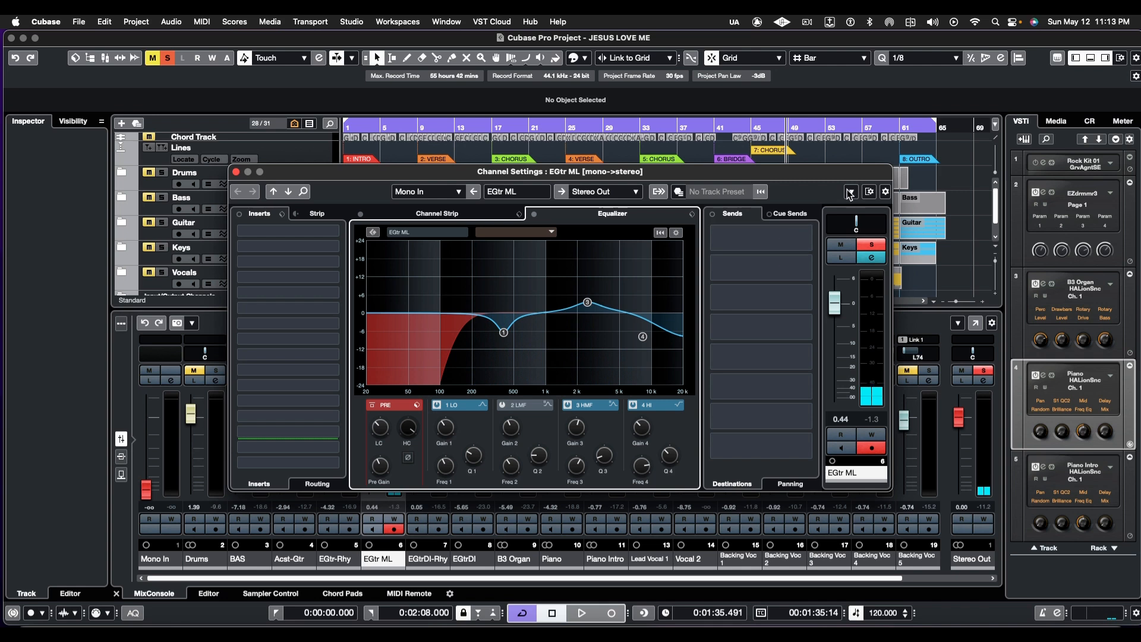
Unsolo the EGtr ML channel and raise its fader to 3.66 dB while playing the guitar in the full mix
click(860, 246)
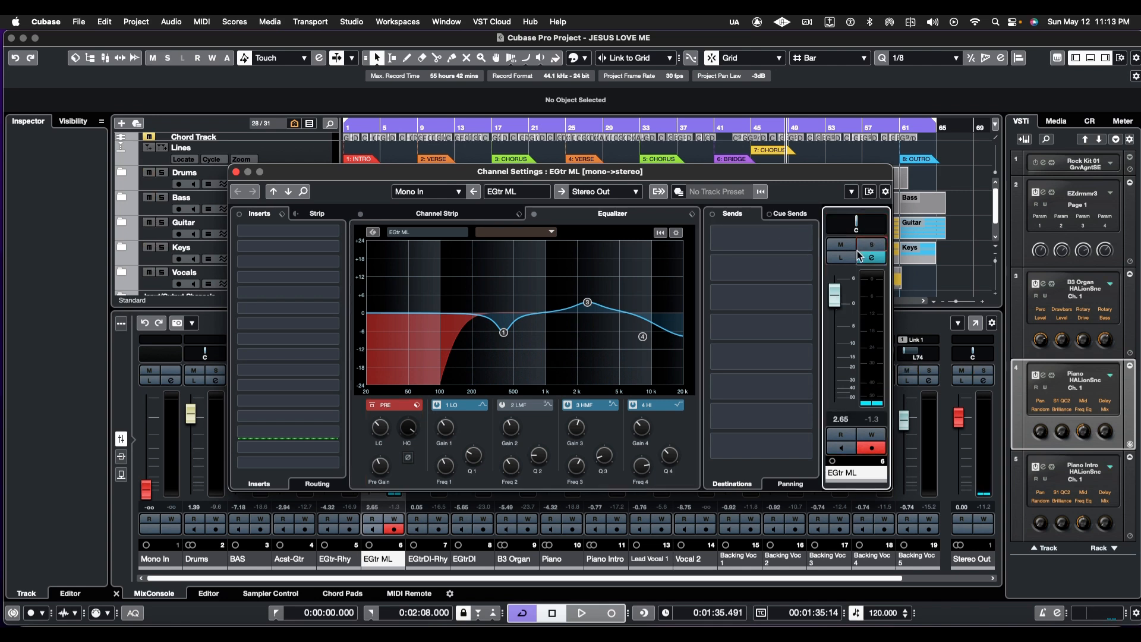
key(space)
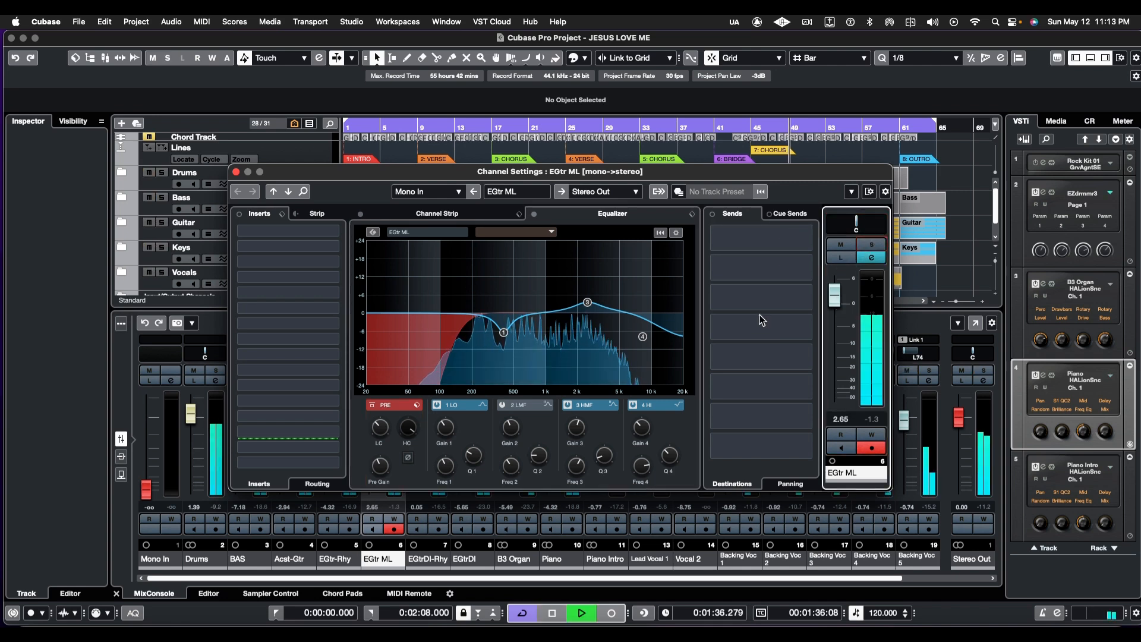
drag(839, 302, 838, 299)
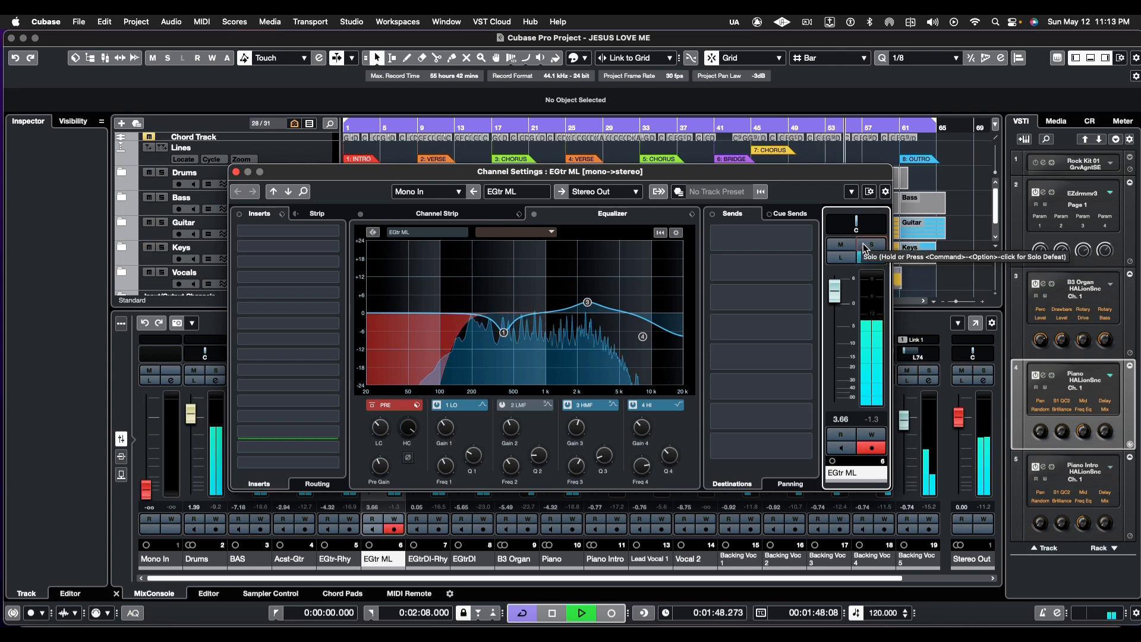
key(space)
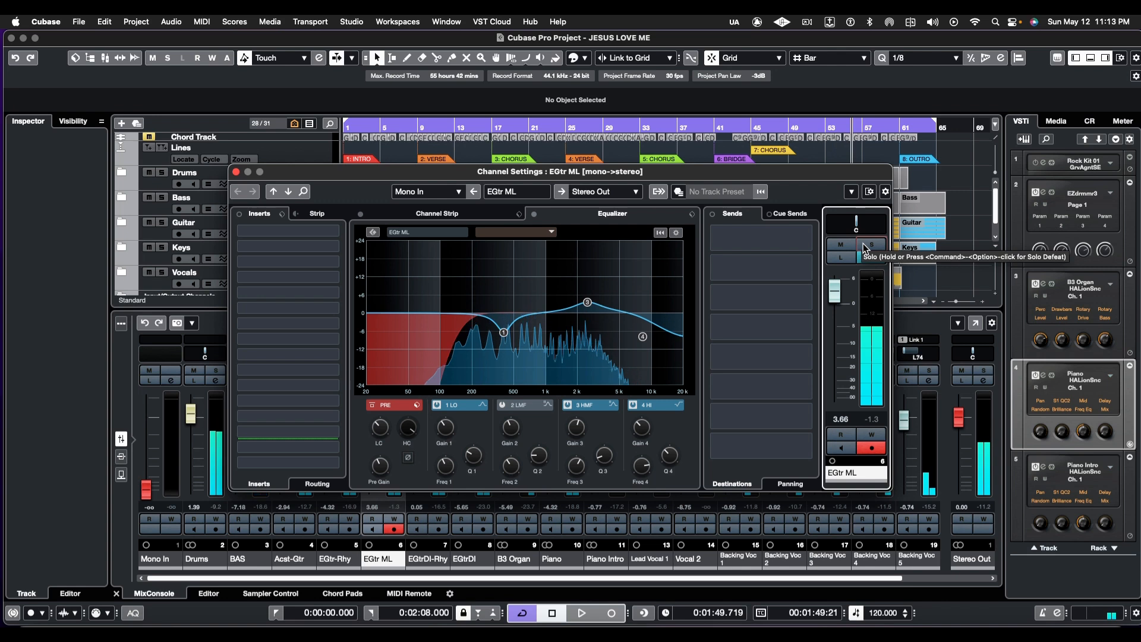
click(761, 267)
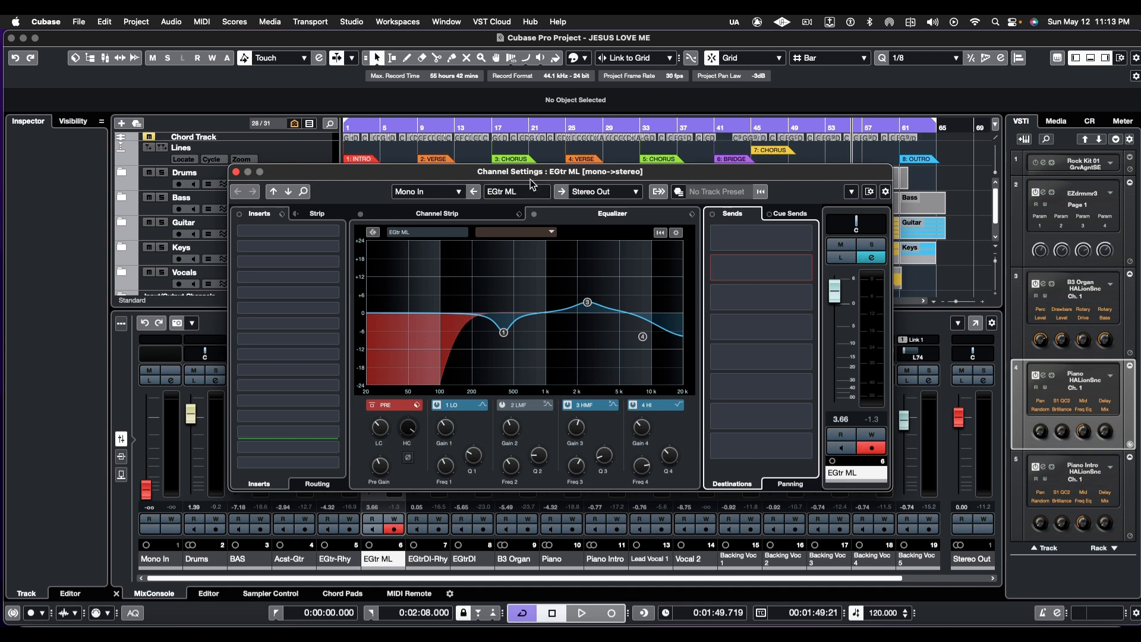
drag(531, 179, 502, 165)
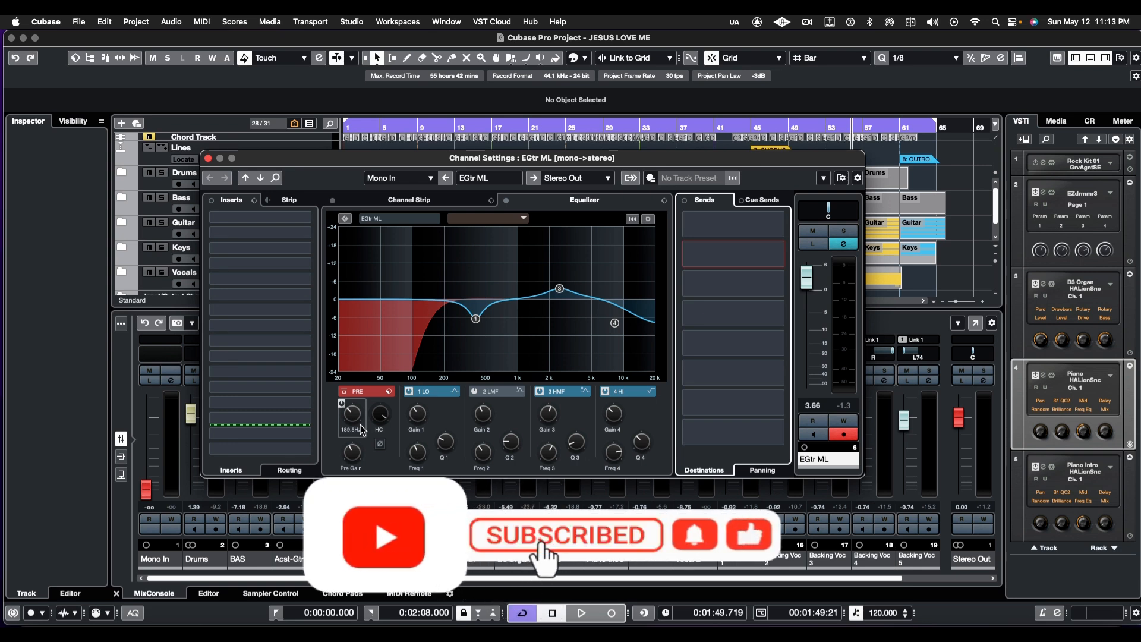
mouse_move(417, 426)
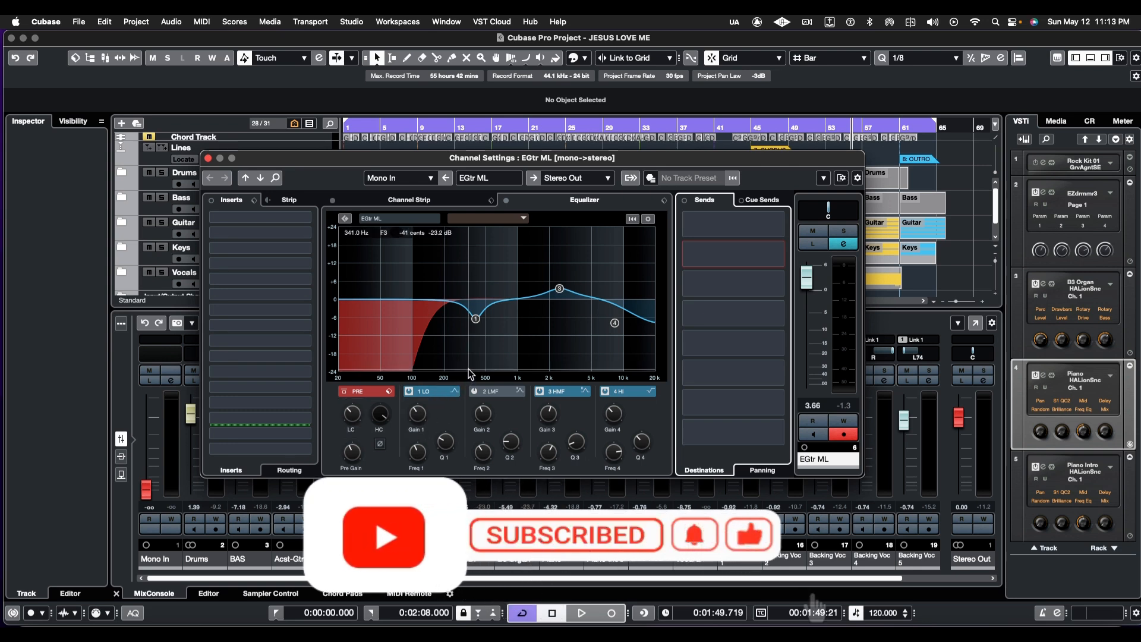